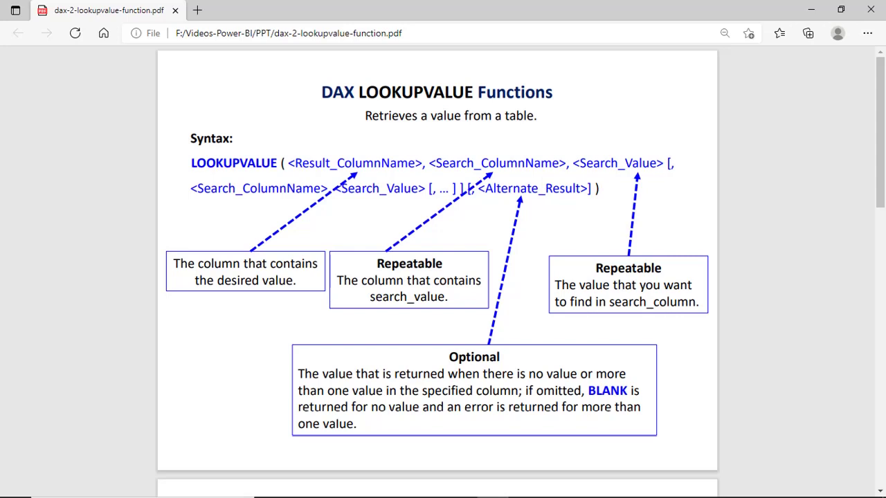
Step: Highlight the LOOKUPVALUE function name in the PDF's syntax line
{"action": "double_click", "coordinate": [255, 165]}
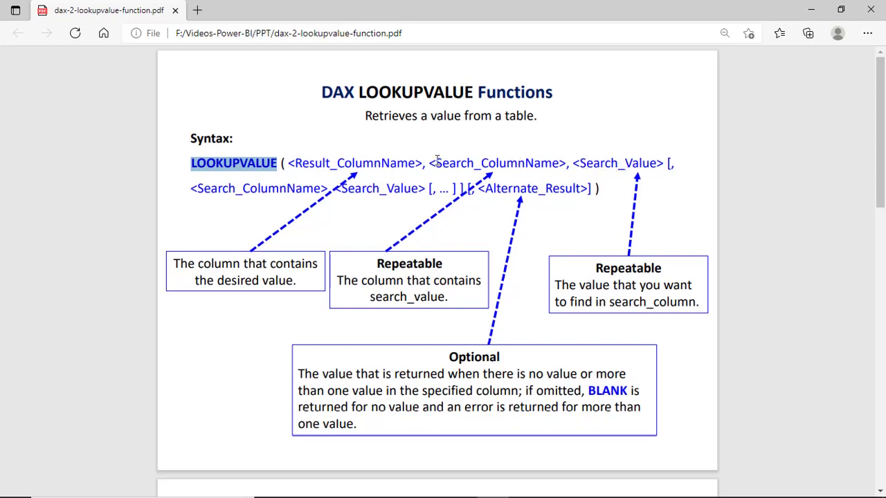
Step: Highlight the Search_ColumnName and Search_Value arguments, then switch to sample-lookupvalue.xlsx in Excel
{"action": "left_click_drag", "start_coordinate": [440, 163], "coordinate": [559, 167]}
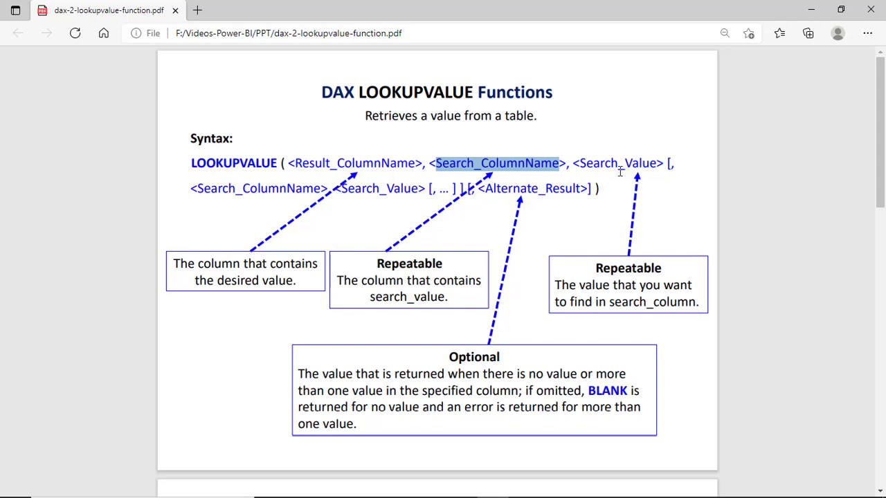
{"action": "left_click_drag", "start_coordinate": [580, 164], "coordinate": [656, 164]}
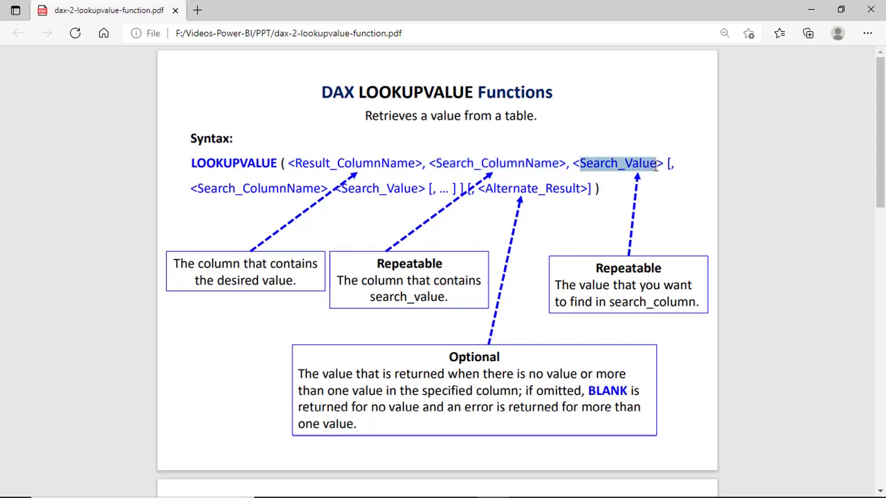
{"action": "left_click_drag", "start_coordinate": [436, 163], "coordinate": [559, 164]}
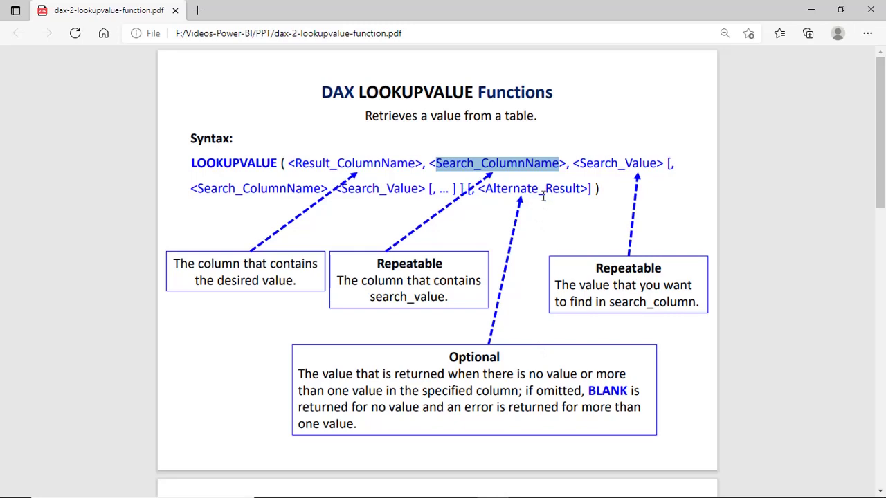
{"action": "key", "text": "alt+Tab"}
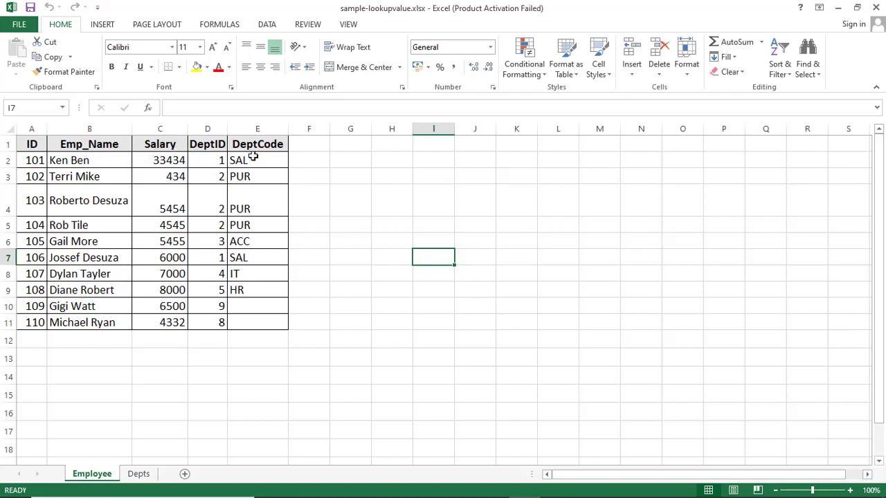
Step: Compare the Depts and Employee sheets in sample-lookupvalue.xlsx
{"action": "left_click", "coordinate": [138, 476]}
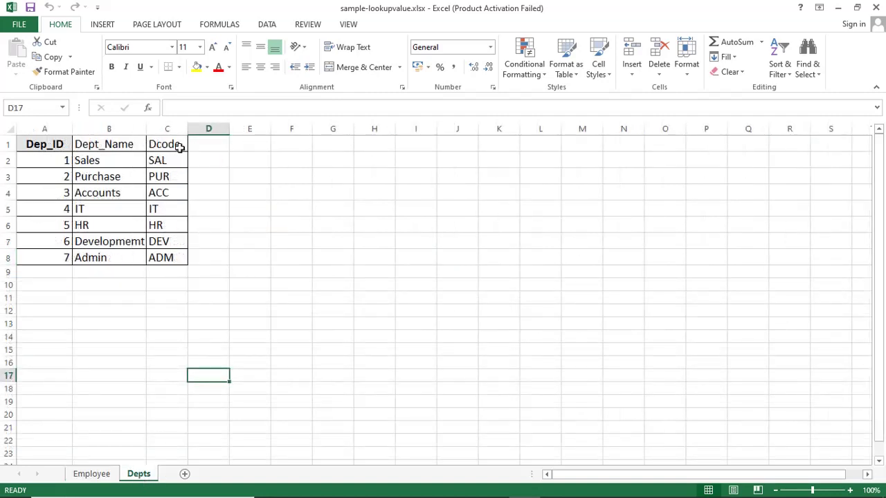
{"action": "left_click", "coordinate": [92, 481]}
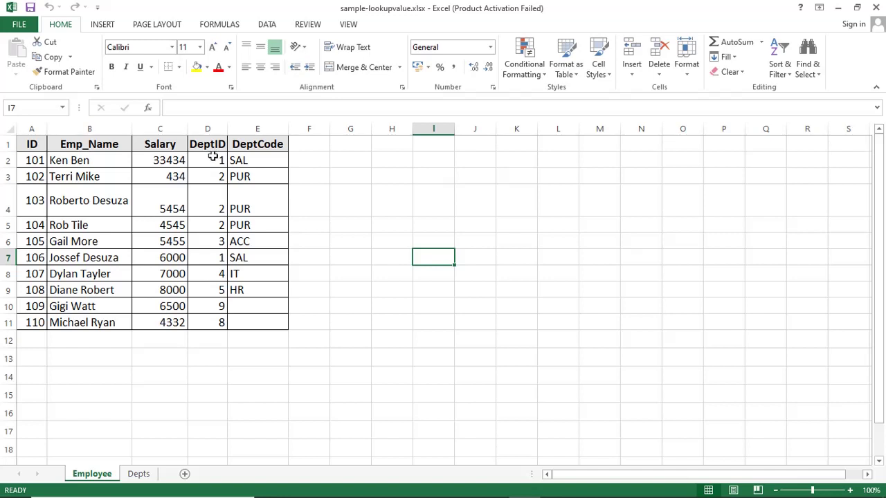
{"action": "left_click", "coordinate": [139, 475]}
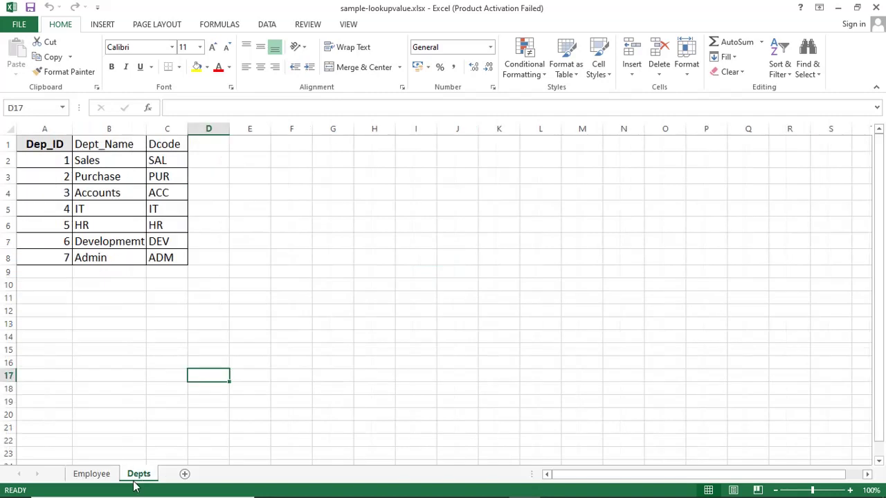
{"action": "left_click", "coordinate": [96, 476]}
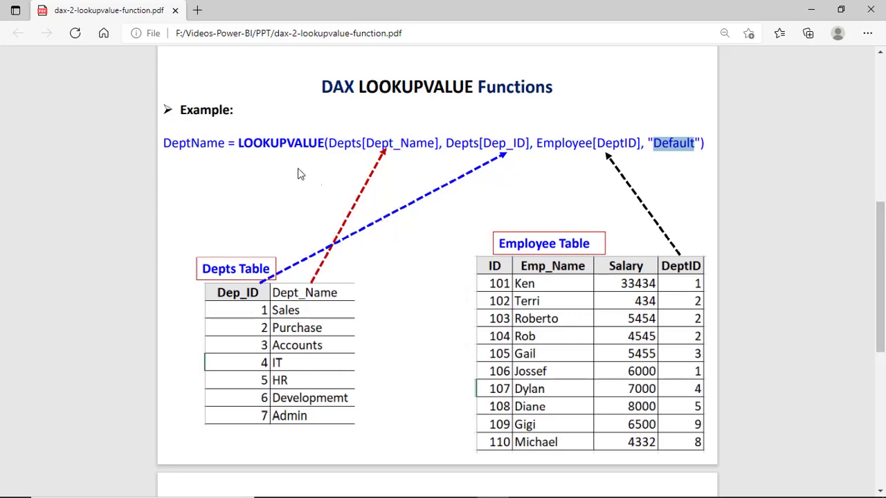
Step: Highlight LOOKUPVALUE in the PDF's example DeptName formula
{"action": "double_click", "coordinate": [281, 144]}
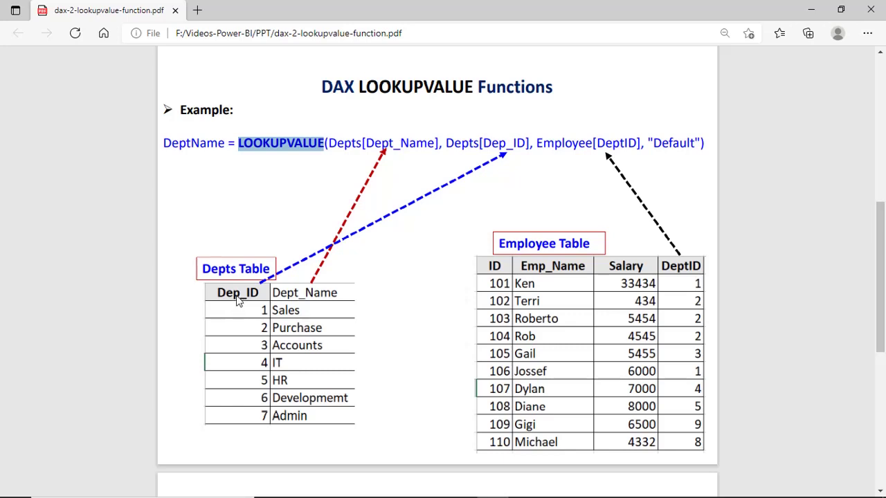
Step: Highlight the Employee[ table reference and the Default alternate in the example formula
{"action": "left_click", "coordinate": [536, 142]}
{"action": "left_click_drag", "start_coordinate": [535, 141], "coordinate": [610, 156]}
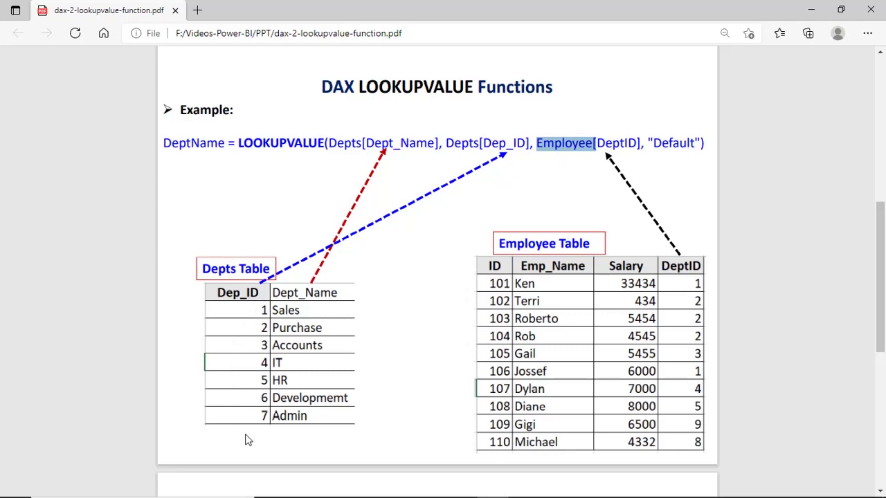
{"action": "double_click", "coordinate": [681, 143]}
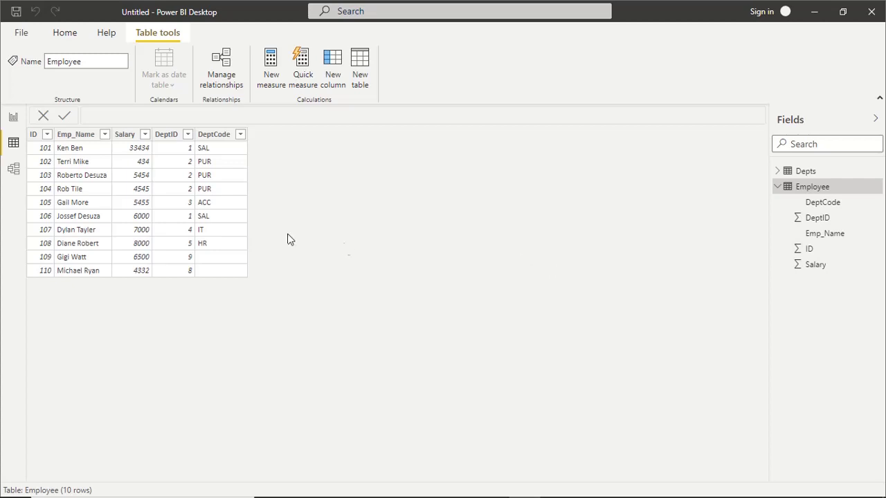
Step: Compare the Depts and Employee tables' data in Power BI's Data view
{"action": "left_click", "coordinate": [805, 172]}
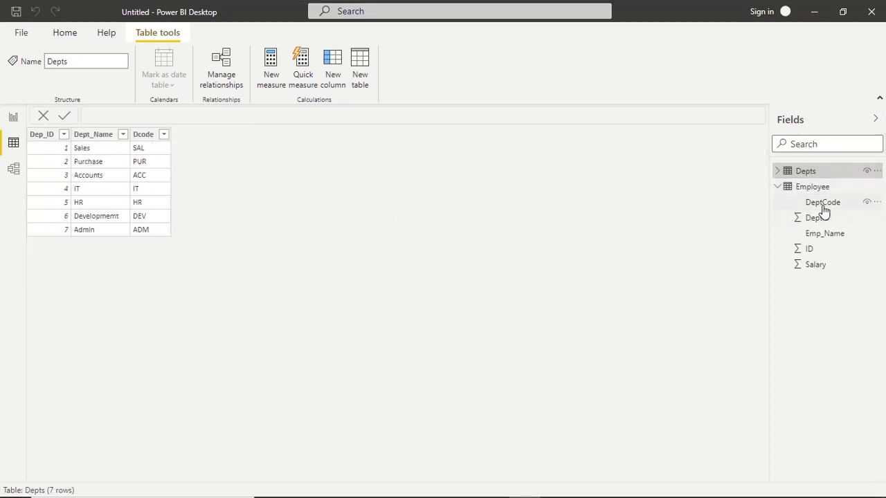
{"action": "left_click", "coordinate": [813, 188]}
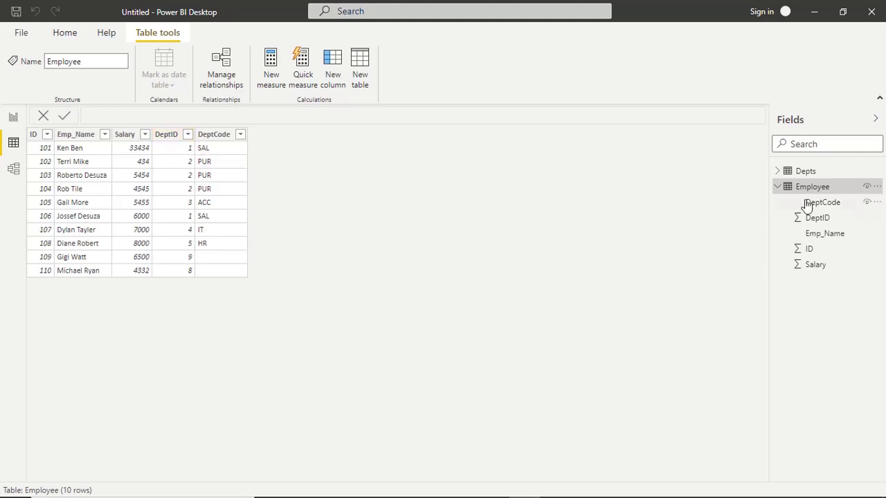
{"action": "left_click", "coordinate": [805, 171]}
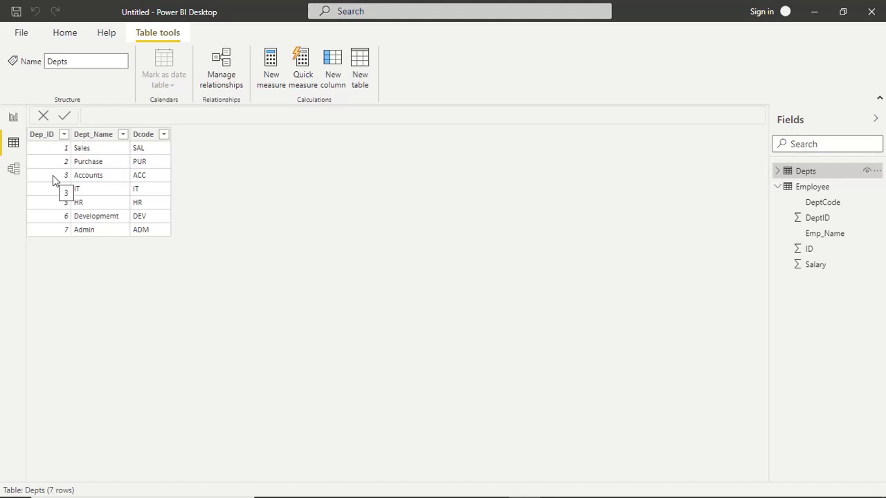
{"action": "left_click", "coordinate": [812, 187]}
Step: Add a new column to Employee starting with the formula Dept Name = LOOKUPVALUE(
{"action": "right_click", "coordinate": [814, 188]}
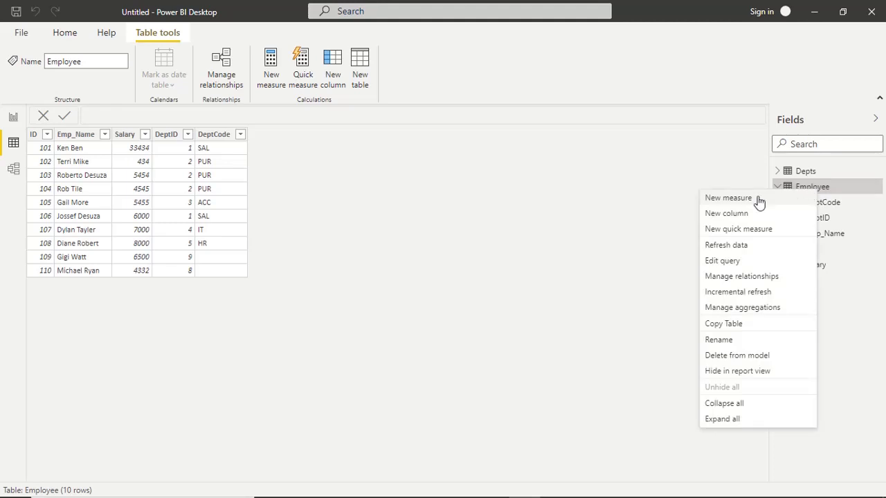
{"action": "left_click", "coordinate": [736, 215]}
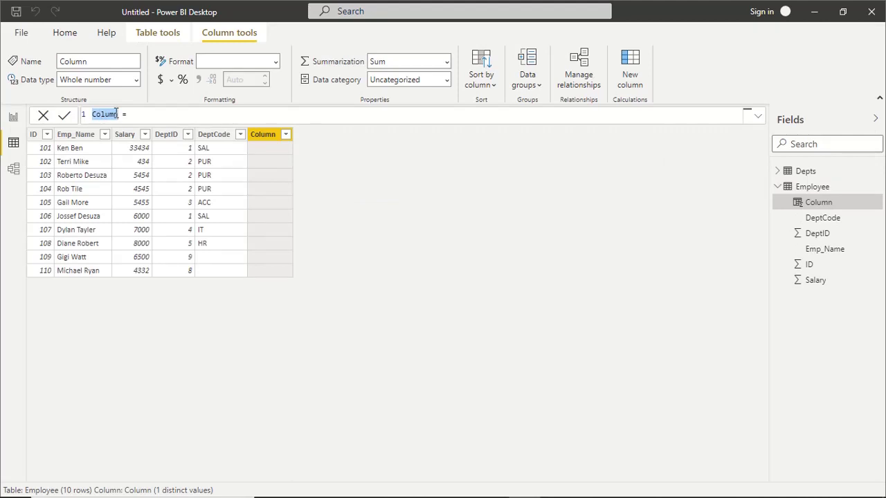
{"action": "type", "text": "Dept Name"}
{"action": "left_click", "coordinate": [145, 113]}
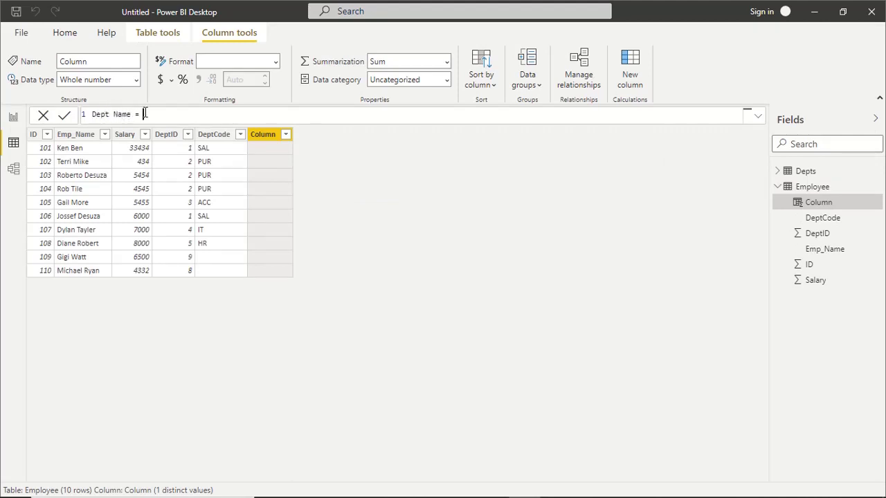
{"action": "type", "text": "LOOKUPVA"}
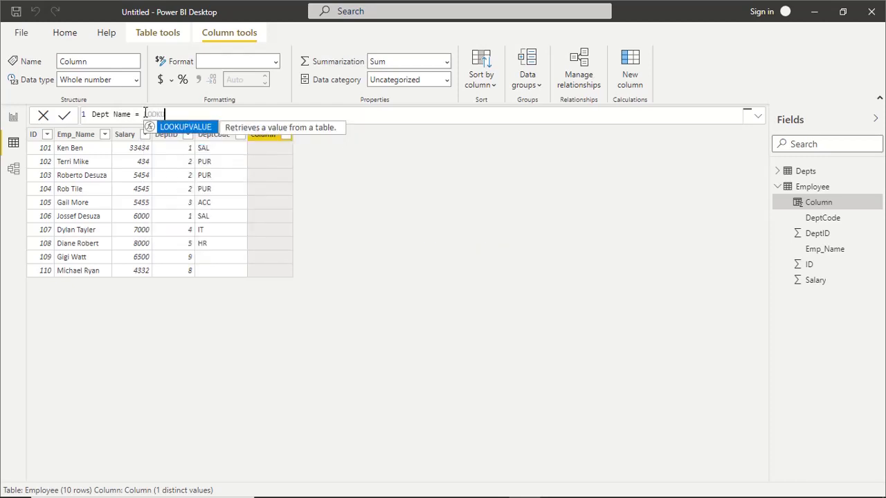
{"action": "type", "text": "LUE("}
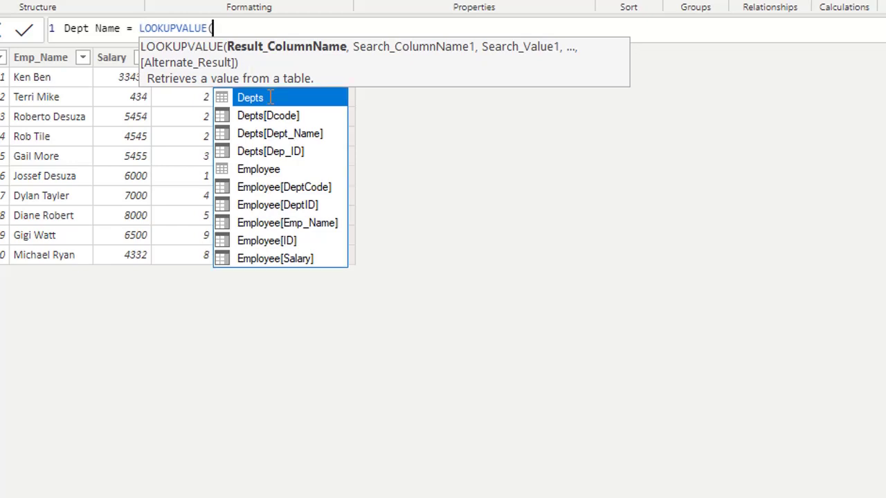
Step: Complete and commit the formula LOOKUPVALUE(Depts[Dept_Name],Depts[Dep_ID],1)
{"action": "double_click", "coordinate": [271, 139]}
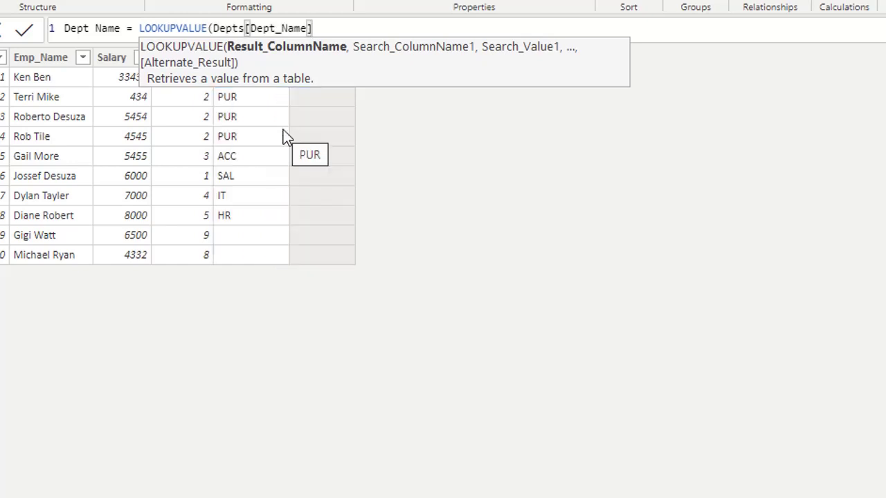
{"action": "type", "text": ","}
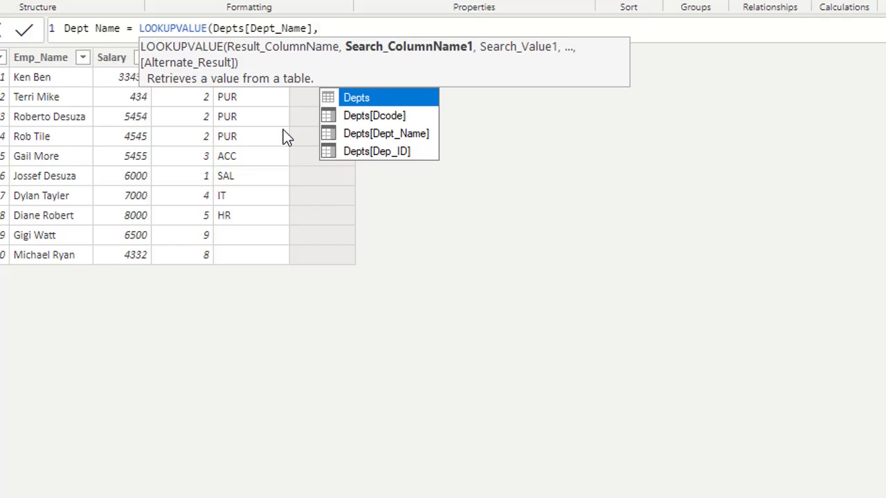
{"action": "double_click", "coordinate": [364, 153]}
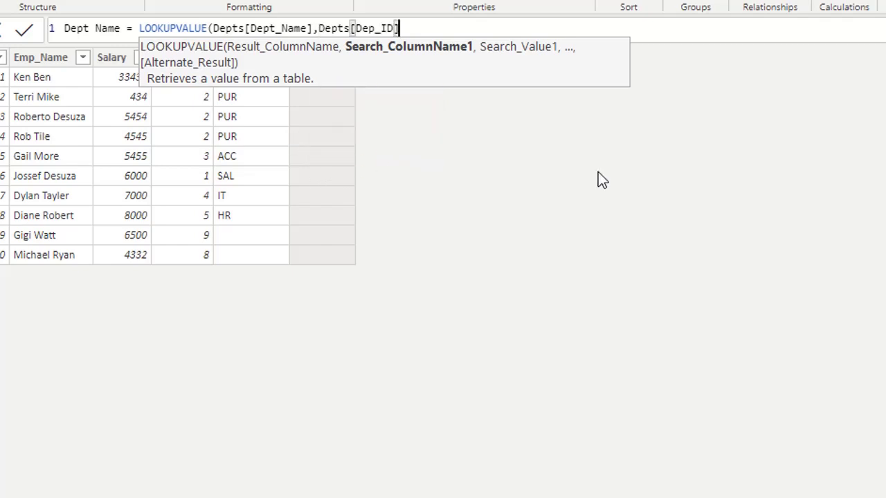
{"action": "type", "text": ","}
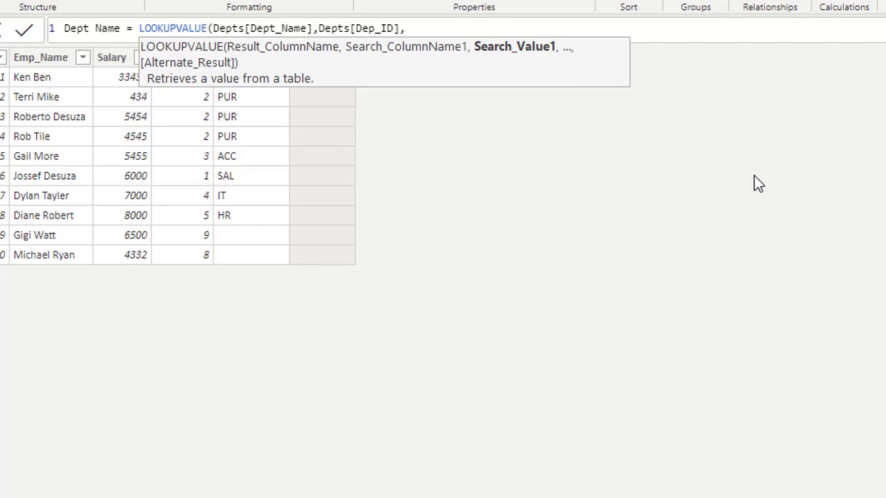
{"action": "type", "text": "1)"}
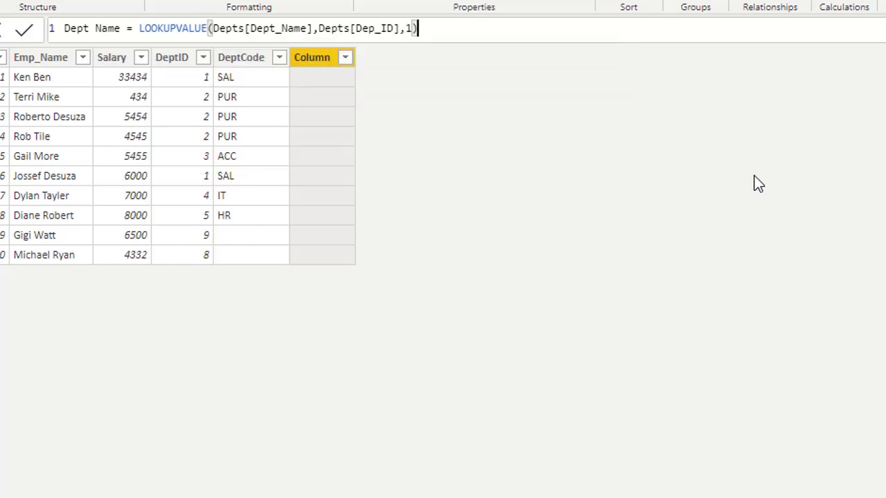
{"action": "key", "text": "Return"}
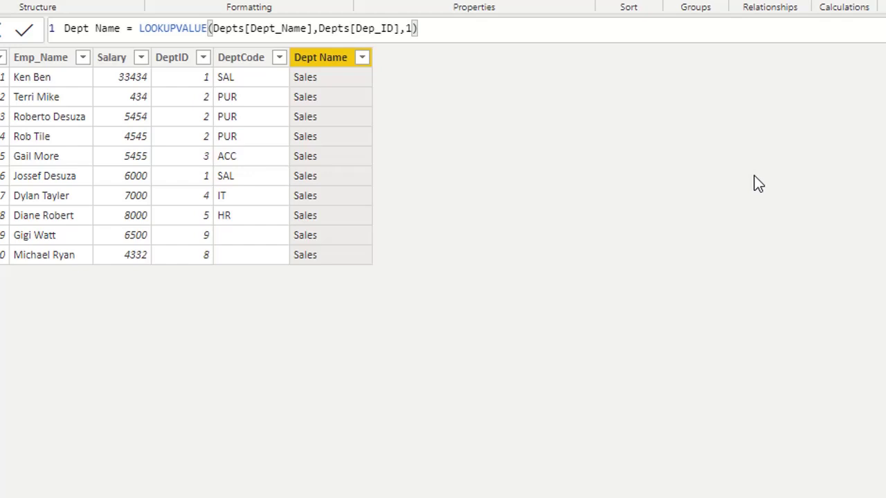
Step: Change the search value to the text "1", producing #ERROR in every row
{"action": "left_click", "coordinate": [406, 29]}
{"action": "type", "text": "\""}
{"action": "key", "text": "Right"}
{"action": "type", "text": "\""}
{"action": "key", "text": "Return"}
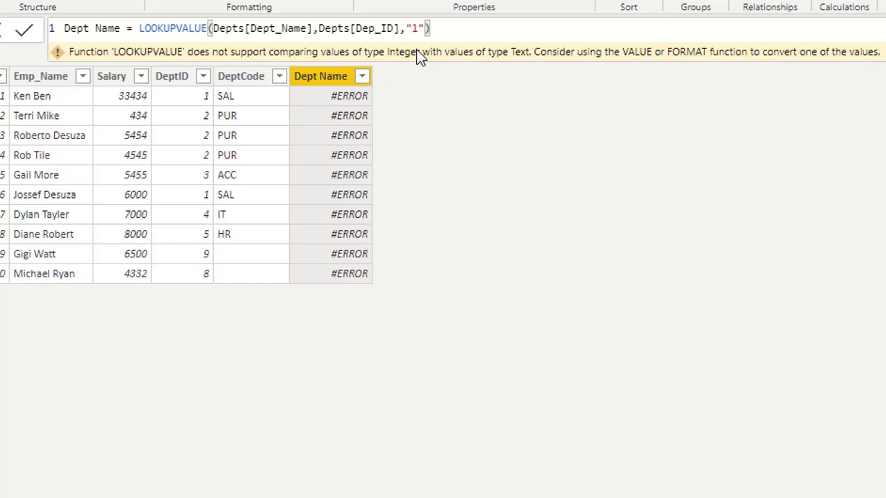
Step: Put the cursor on the quoted "1" search value in the formula bar
{"action": "left_click", "coordinate": [421, 28]}
Step: Replace the placeholder 1 with Employee[DeptID] as the Dept Name lookup's search value
{"action": "key", "text": "BackSpace"}
{"action": "key", "text": "BackSpace"}
{"action": "key", "text": "BackSpace"}
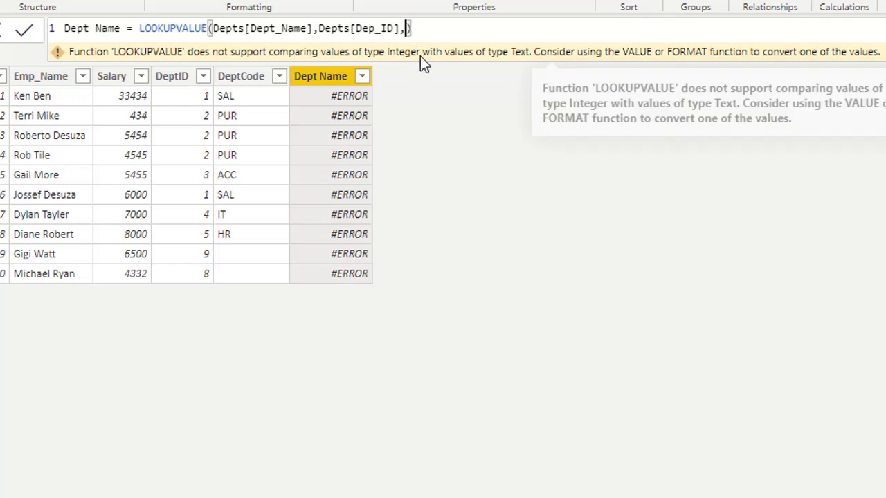
{"action": "type", "text": "E"}
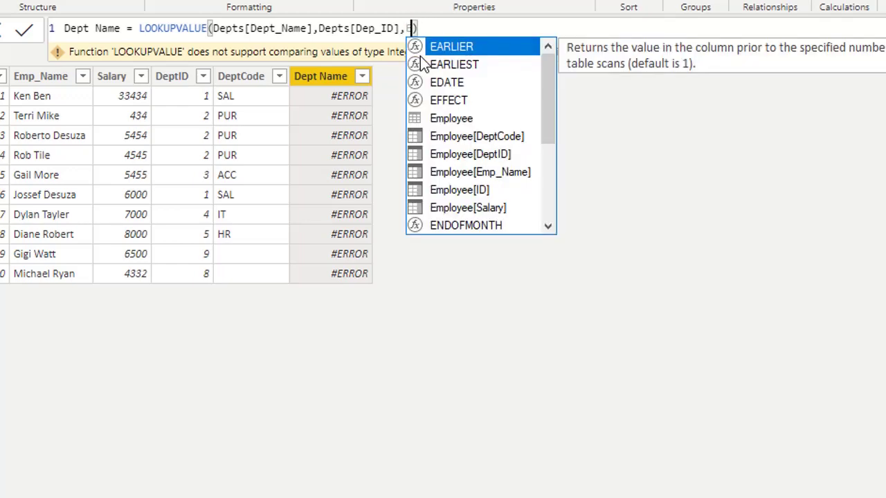
{"action": "left_click", "coordinate": [490, 155]}
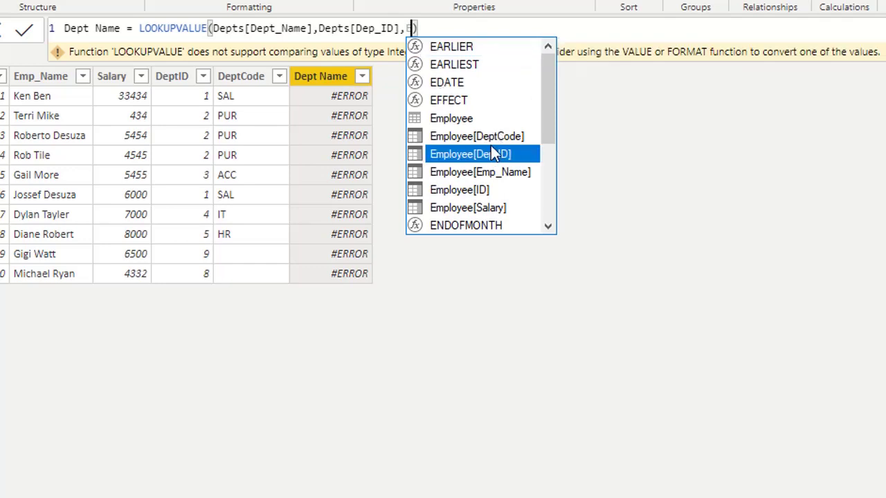
{"action": "double_click", "coordinate": [491, 154]}
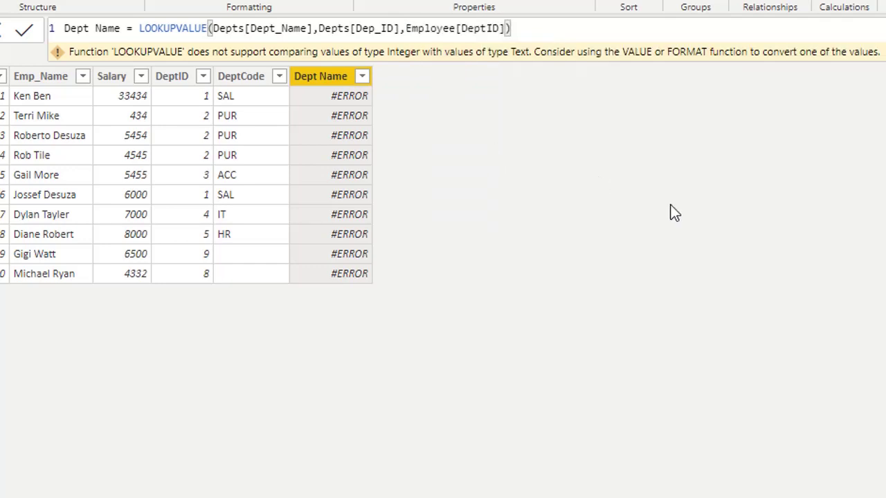
{"action": "key", "text": "Return"}
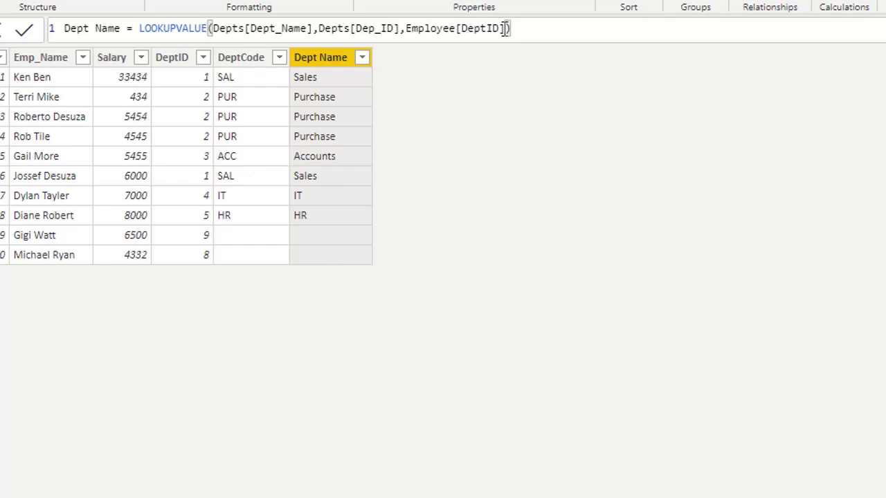
Step: Add "Not Found" as the alternate result, then switch to the LOOKUPVALUE example slide in Edge
{"action": "type", "text": ","}
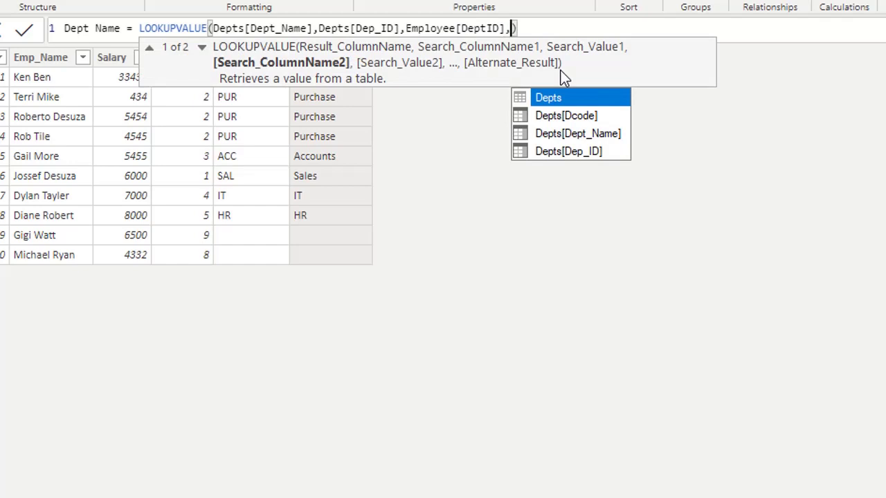
{"action": "type", "text": "\"\""}
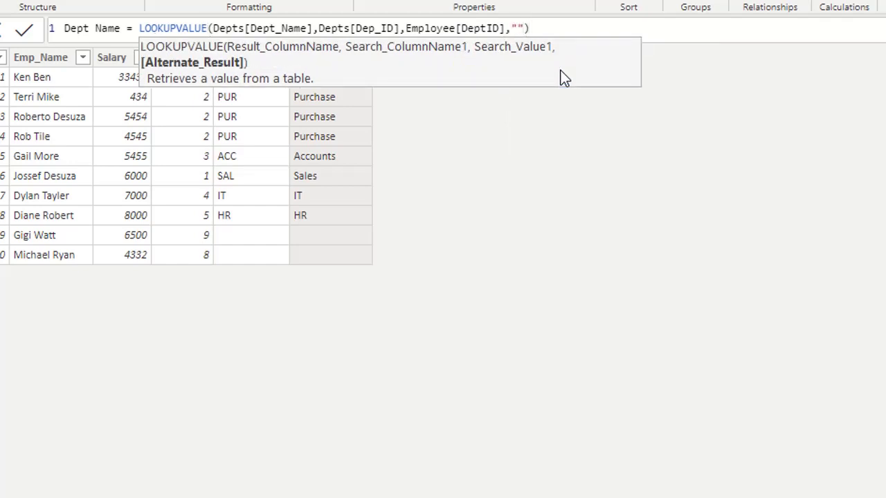
{"action": "type", "text": "Not Found"}
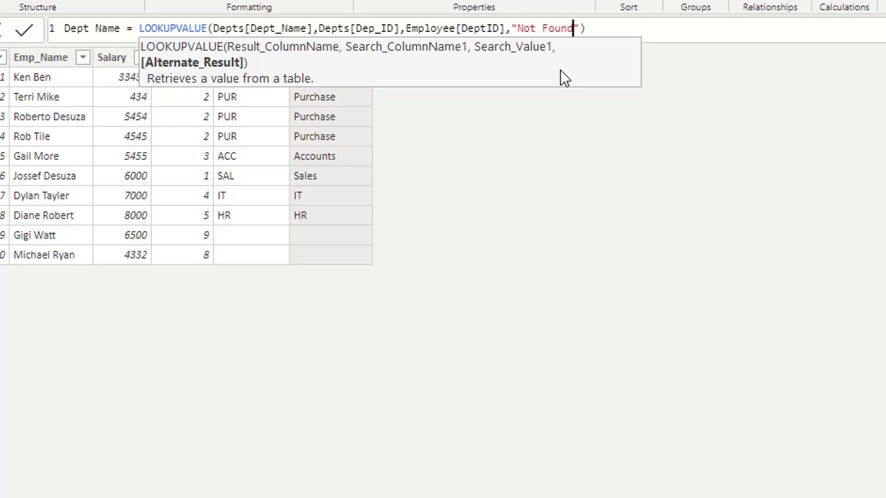
{"action": "key", "text": "Return"}
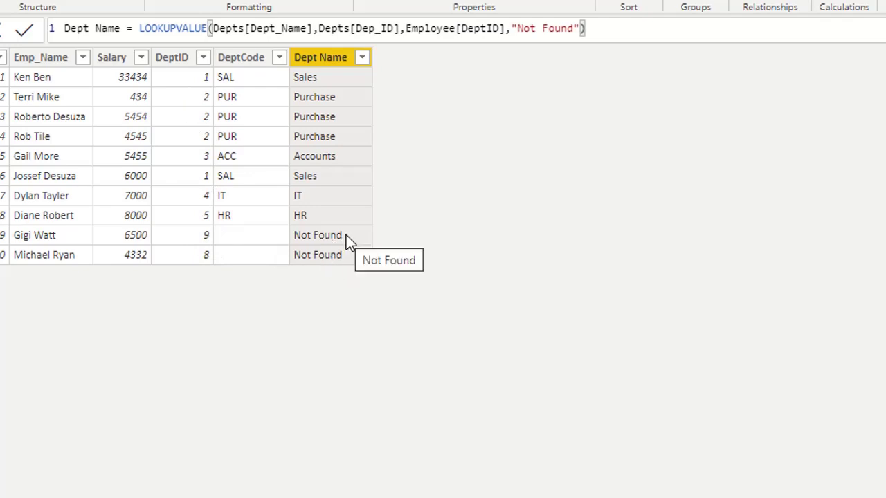
{"action": "key", "text": "alt+Tab"}
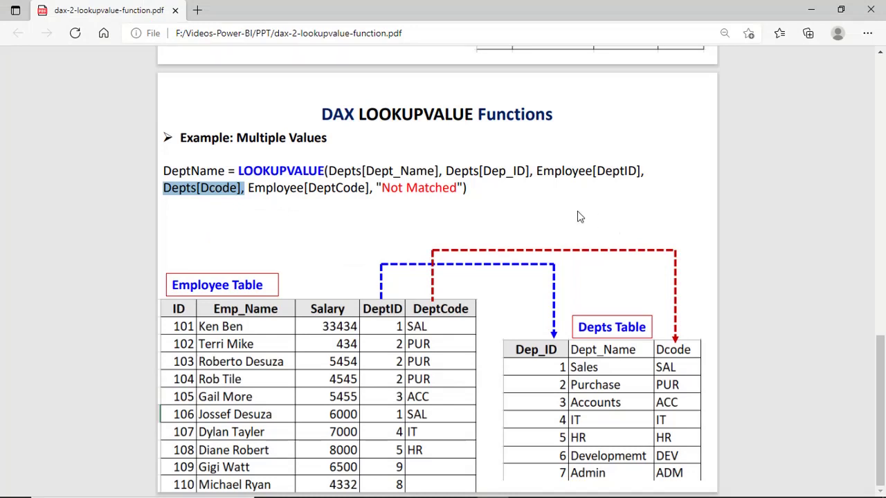
Step: Emphasise the "Not Matched" default in the multiple-values LOOKUPVALUE example formula
{"action": "left_click", "coordinate": [346, 175]}
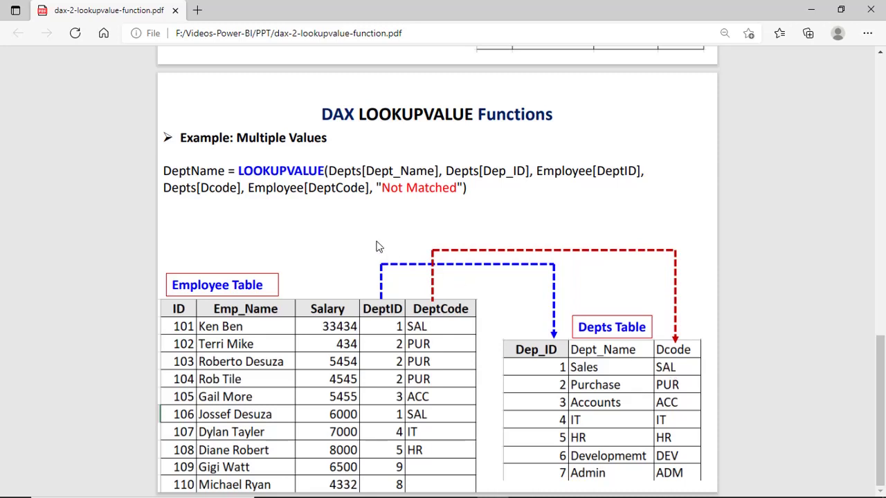
{"action": "left_click_drag", "start_coordinate": [381, 188], "coordinate": [456, 192]}
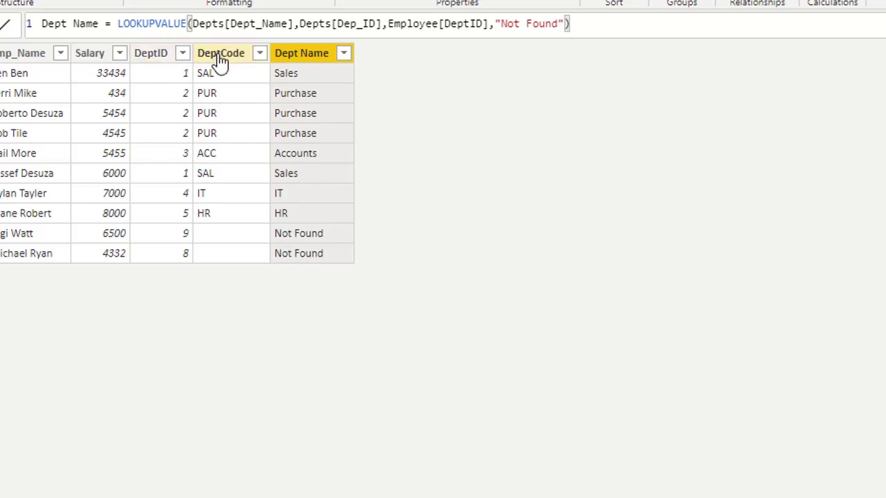
Step: Add Depts[Dcode] matched to Employee[DeptCode] as a second lookup condition before "Not Found"
{"action": "left_click", "coordinate": [490, 24]}
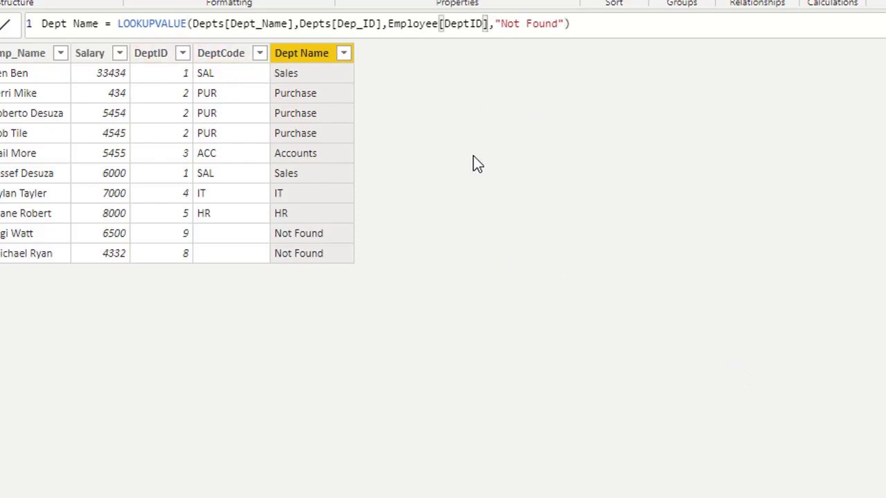
{"action": "key", "text": "Right"}
{"action": "key", "text": "BackSpace"}
{"action": "type", "text": ","}
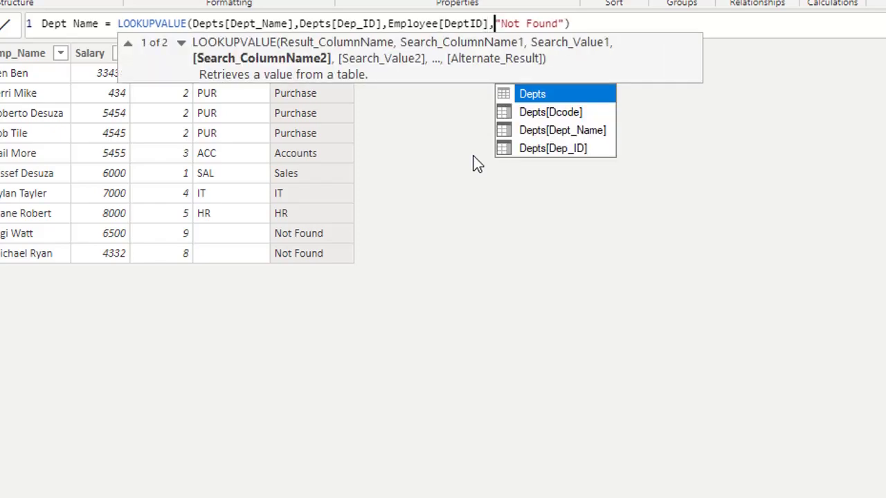
{"action": "key", "text": "Down"}
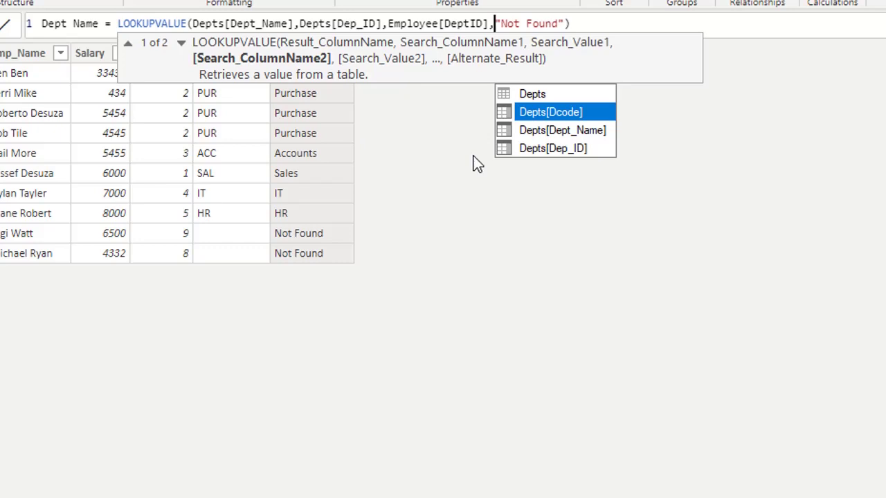
{"action": "key", "text": "Tab"}
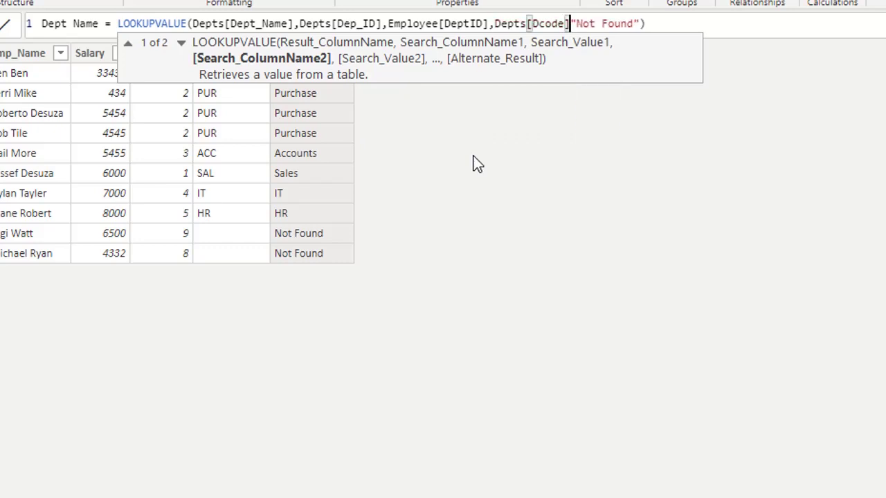
{"action": "type", "text": ","}
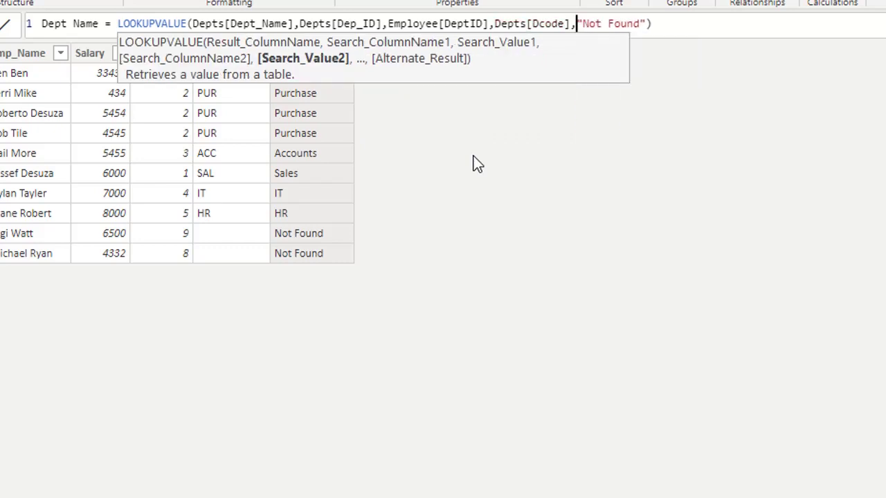
{"action": "type", "text": "E"}
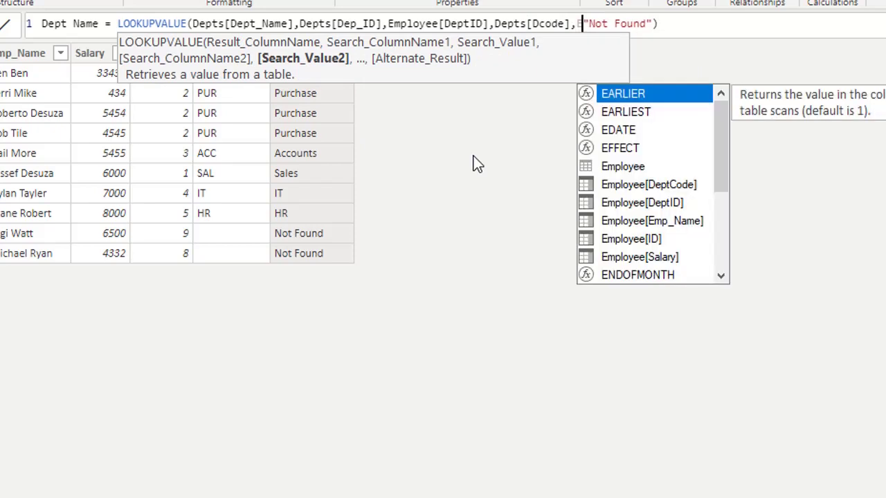
{"action": "key", "text": "Down"}
{"action": "key", "text": "Down"}
{"action": "key", "text": "Down"}
{"action": "key", "text": "Down"}
{"action": "key", "text": "Down"}
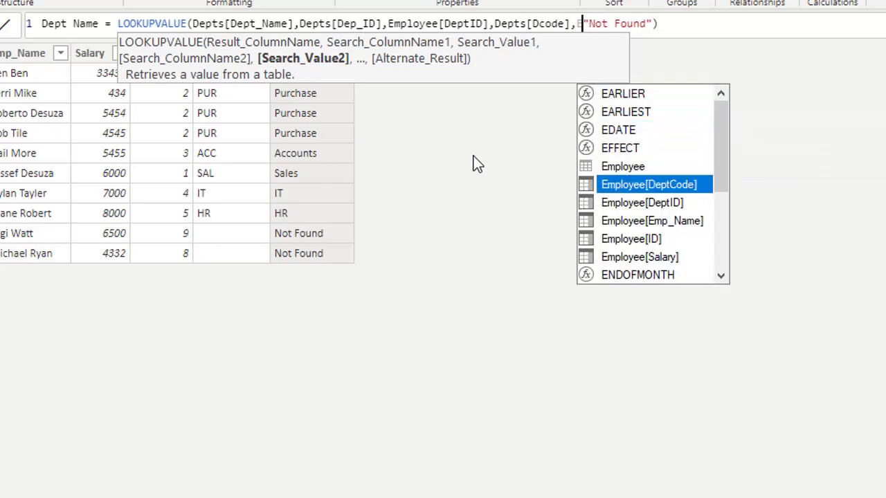
{"action": "key", "text": "Tab"}
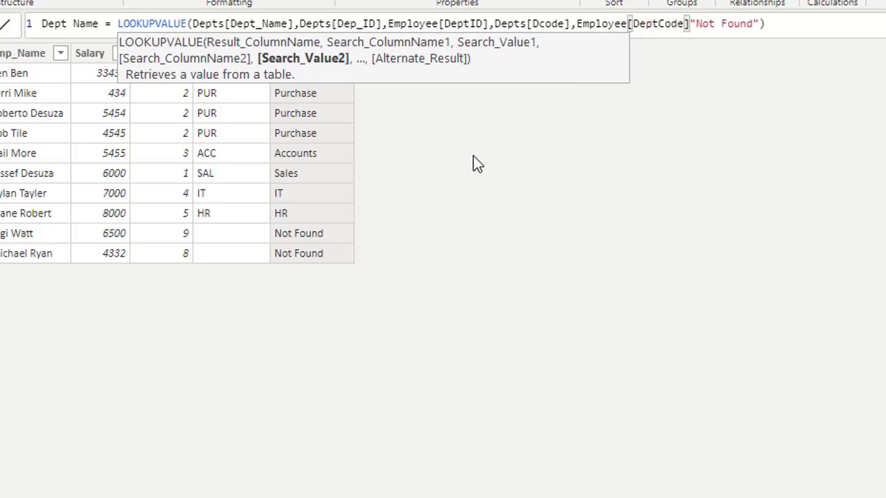
{"action": "type", "text": ","}
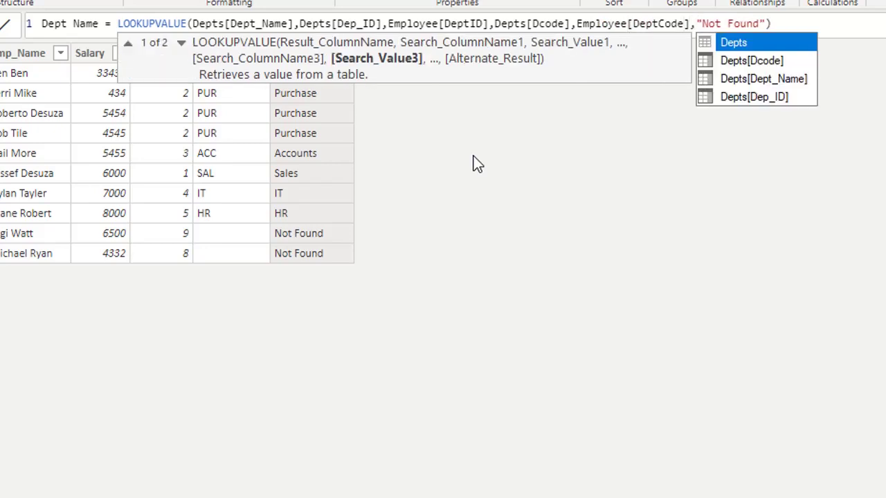
{"action": "key", "text": "Return"}
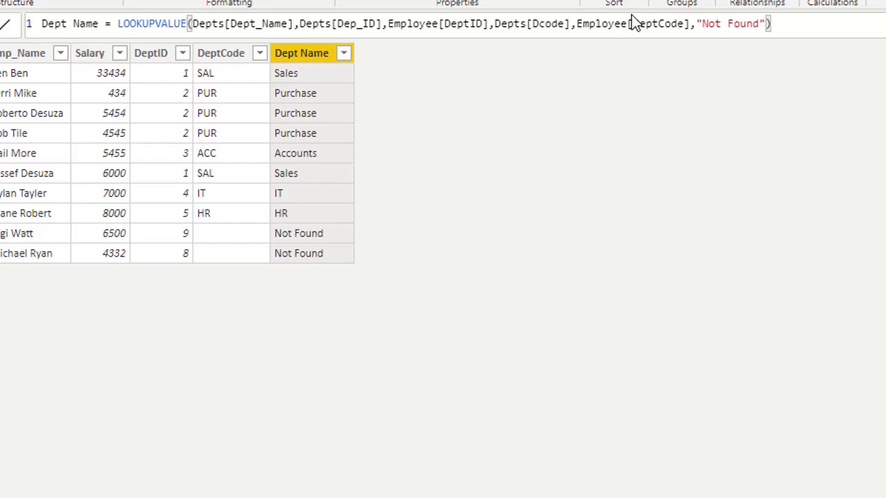
Step: Replace Employee[DeptCode] with the literal "ABC" as the Dcode search value
{"action": "left_click", "coordinate": [691, 23]}
{"action": "key", "text": "BackSpace"}
{"action": "key", "text": "BackSpace"}
{"action": "key", "text": "BackSpace"}
{"action": "key", "text": "BackSpace"}
{"action": "key", "text": "BackSpace"}
{"action": "key", "text": "BackSpace"}
{"action": "key", "text": "BackSpace"}
{"action": "key", "text": "BackSpace"}
{"action": "key", "text": "BackSpace"}
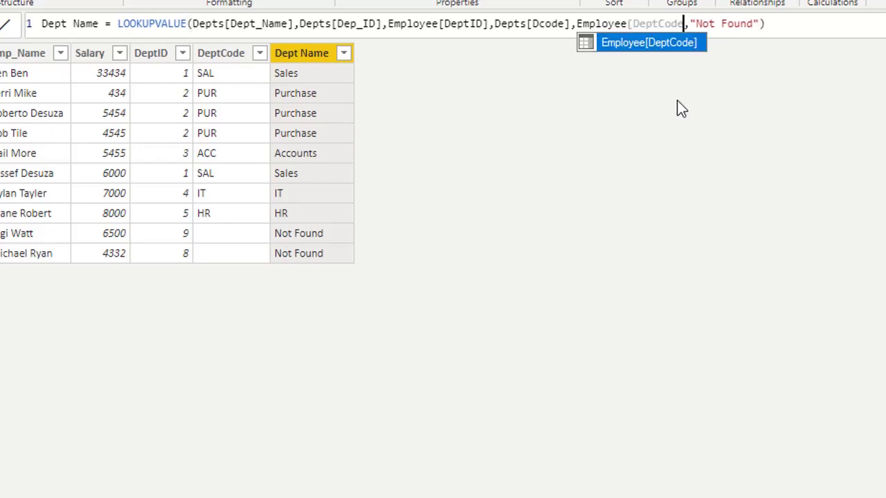
{"action": "key", "text": "BackSpace"}
{"action": "key", "text": "BackSpace"}
{"action": "key", "text": "BackSpace"}
{"action": "key", "text": "BackSpace"}
{"action": "key", "text": "BackSpace"}
{"action": "key", "text": "BackSpace"}
{"action": "key", "text": "BackSpace"}
{"action": "key", "text": "BackSpace"}
{"action": "key", "text": "BackSpace"}
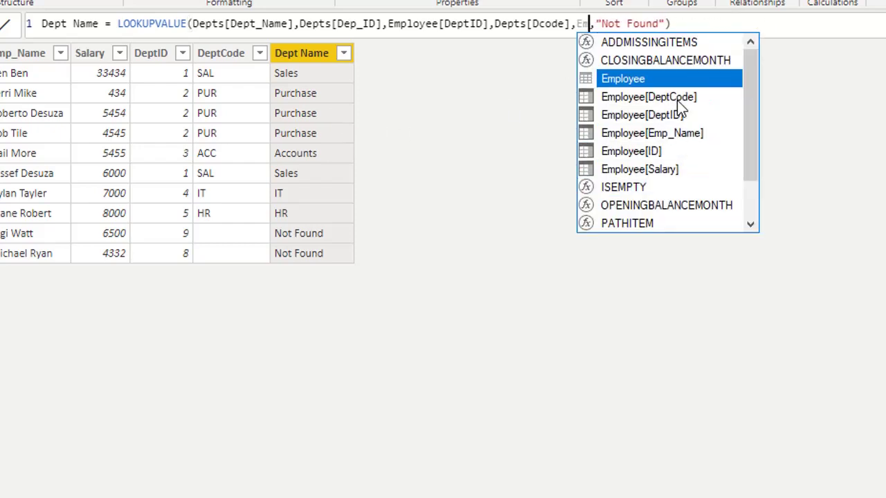
{"action": "type", "text": "\"\""}
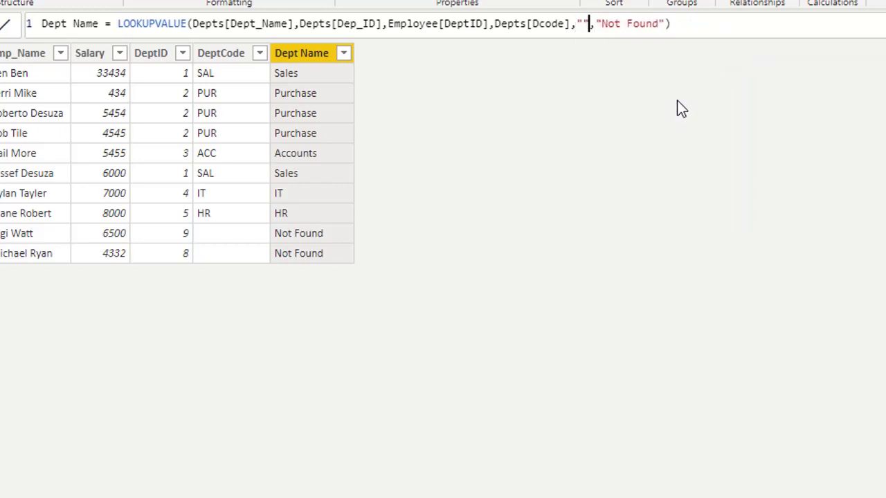
{"action": "key", "text": "Left"}
{"action": "type", "text": "ABC"}
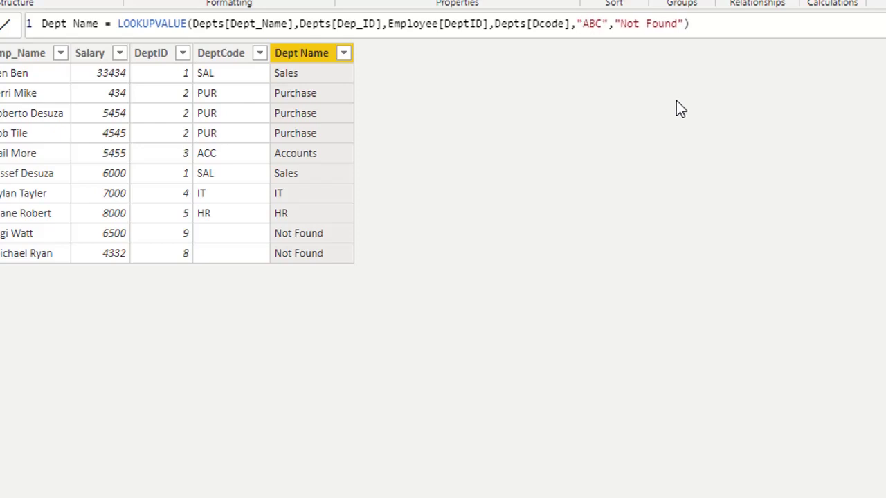
{"action": "key", "text": "Return"}
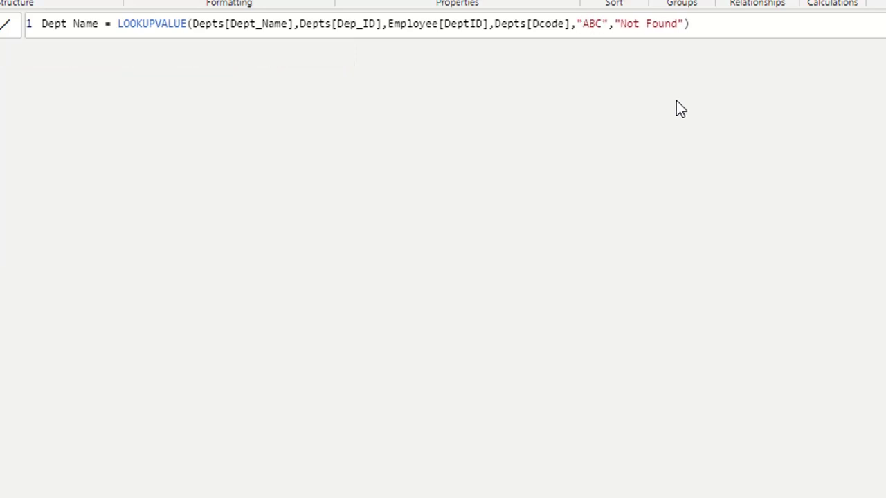